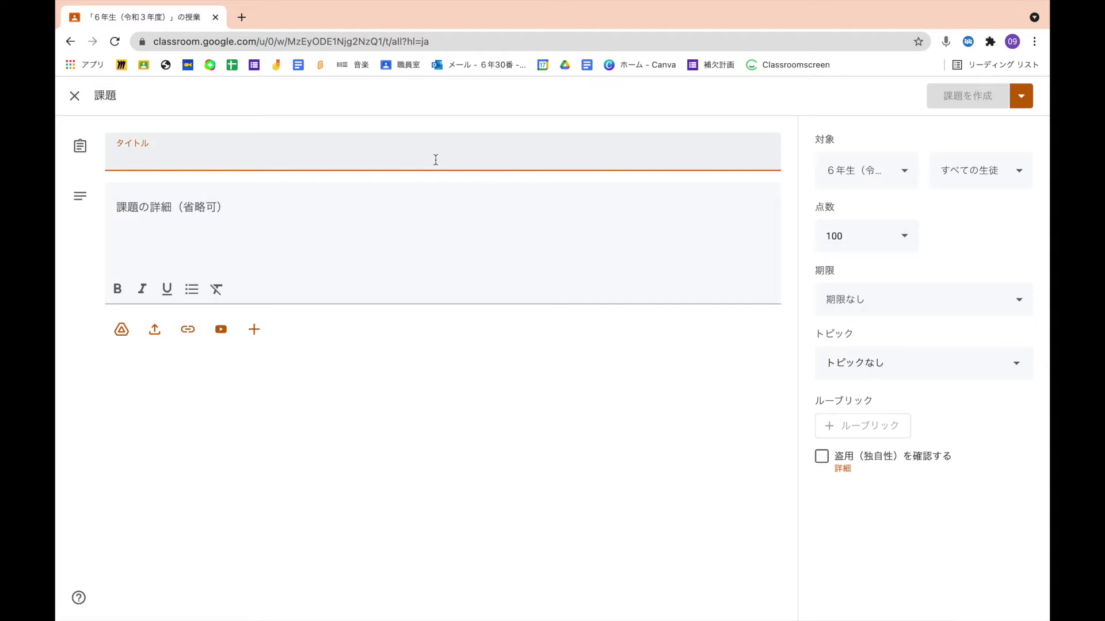
Begin the assignment title with the date, period and subject "１０月２１日 １時間目 国語".
text(10月21nichi)
key(space)
key(Return)
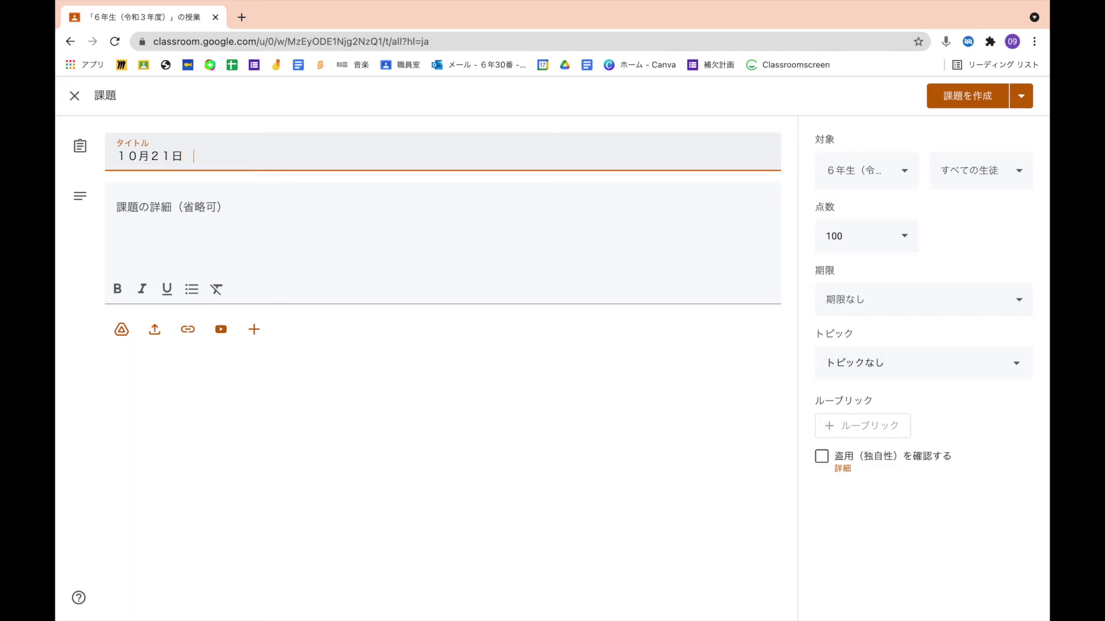
text(1jikanme)
key(space)
key(Return)
text(dounik)
key(BackSpace)
key(BackSpace)
key(BackSpace)
key(BackSpace)
text(kokugo)
key(Return)
Complete the assignment title by adding the lesson topic "狂言 盆山" after the subject.
text(kyougen)
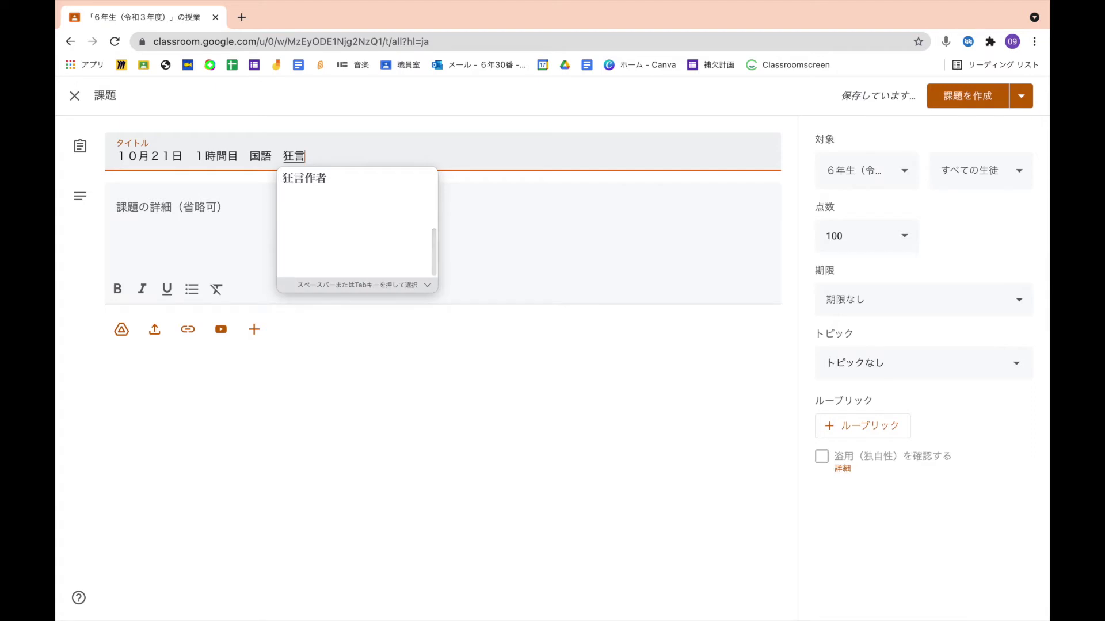
key(Return)
text(bonsann)
key(BackSpace)
key(BackSpace)
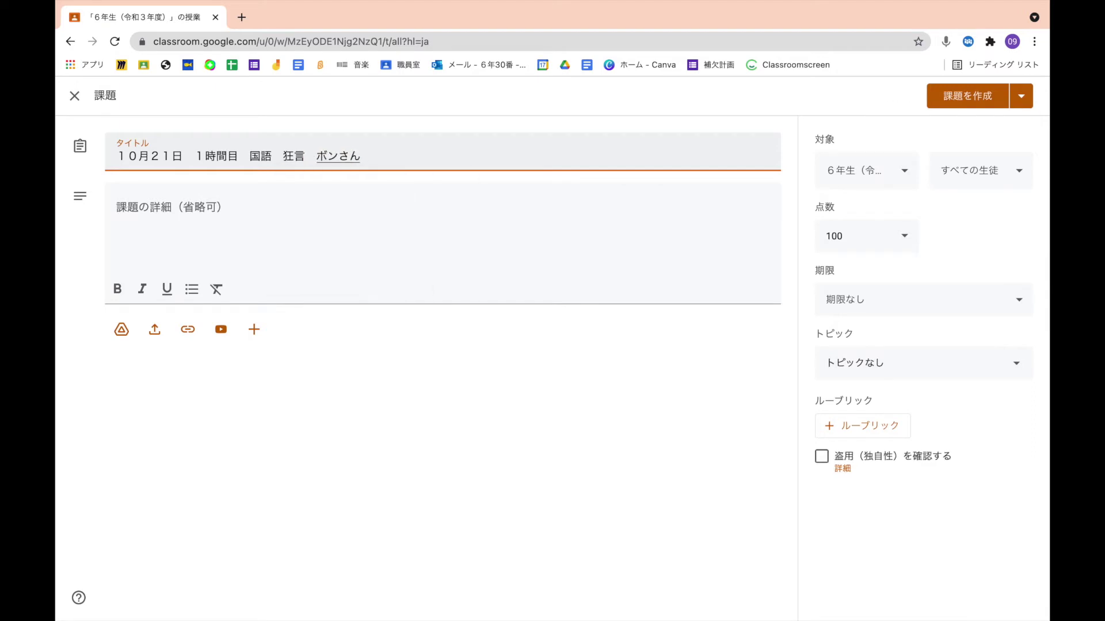
key(space)
key(space)
key(space)
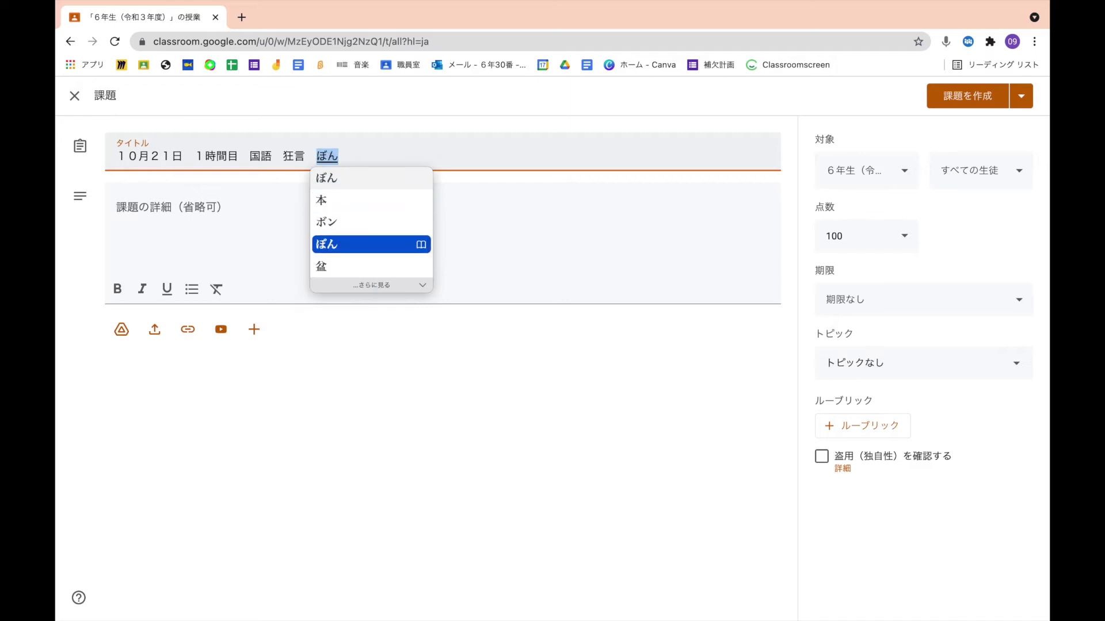
key(space)
text(yama)
key(Return)
Enter "１ 教材文を読む" as the first item of the assignment details.
click(401, 214)
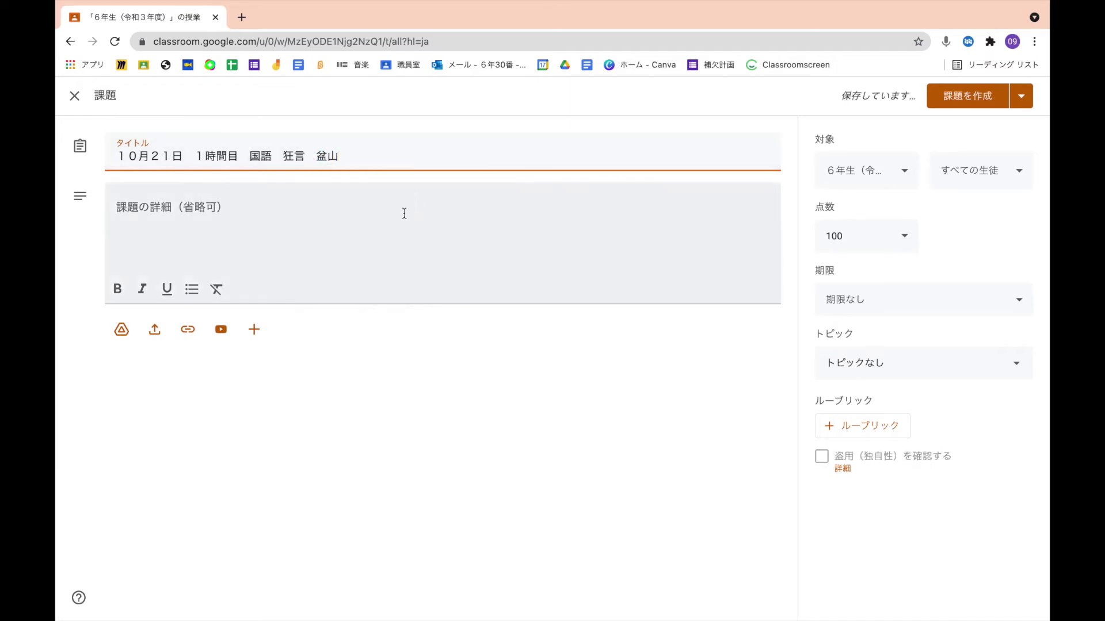
text(1)
key(Return)
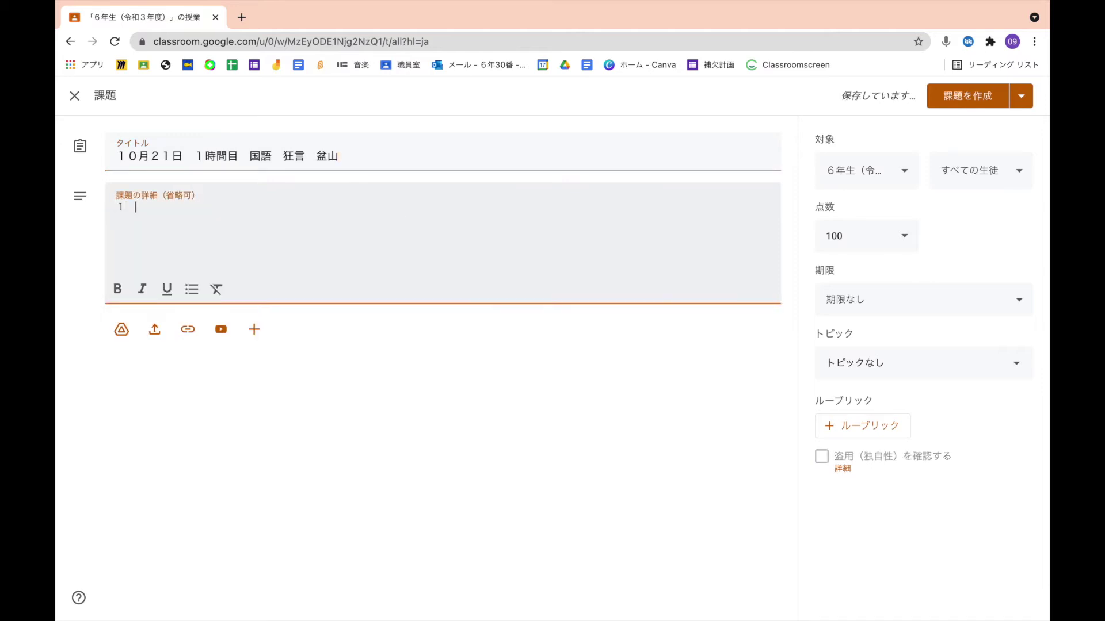
text(kyouzaibun)
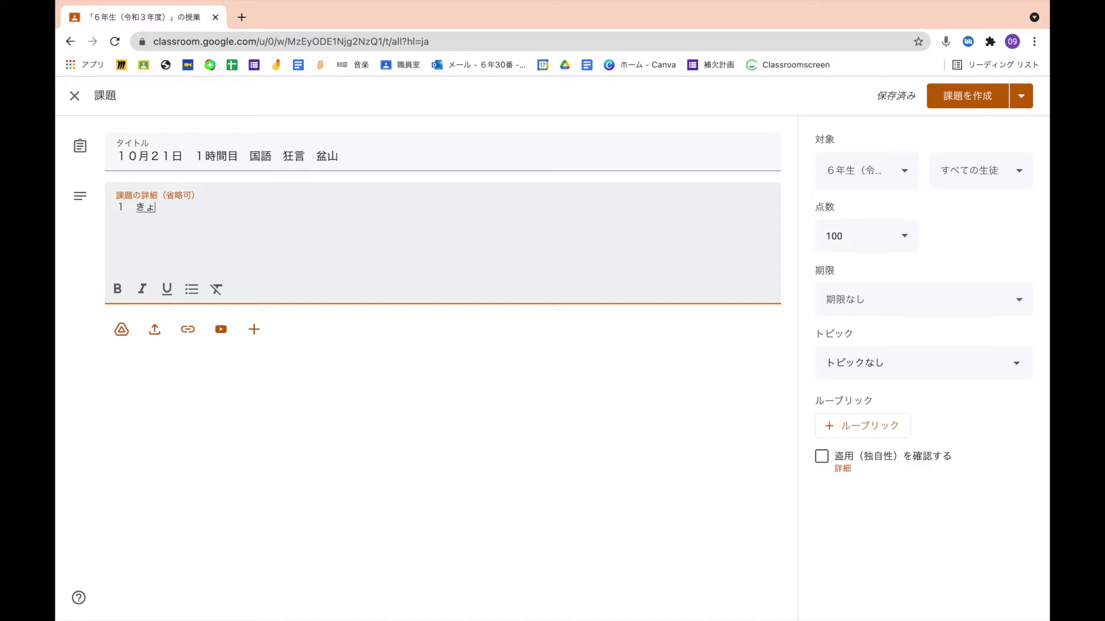
text(wo)
key(Return)
text(yomu)
key(Return)
Add "２ めあてを確認する" as the second item of the details, separated by a blank line.
text(2)
key(Return)
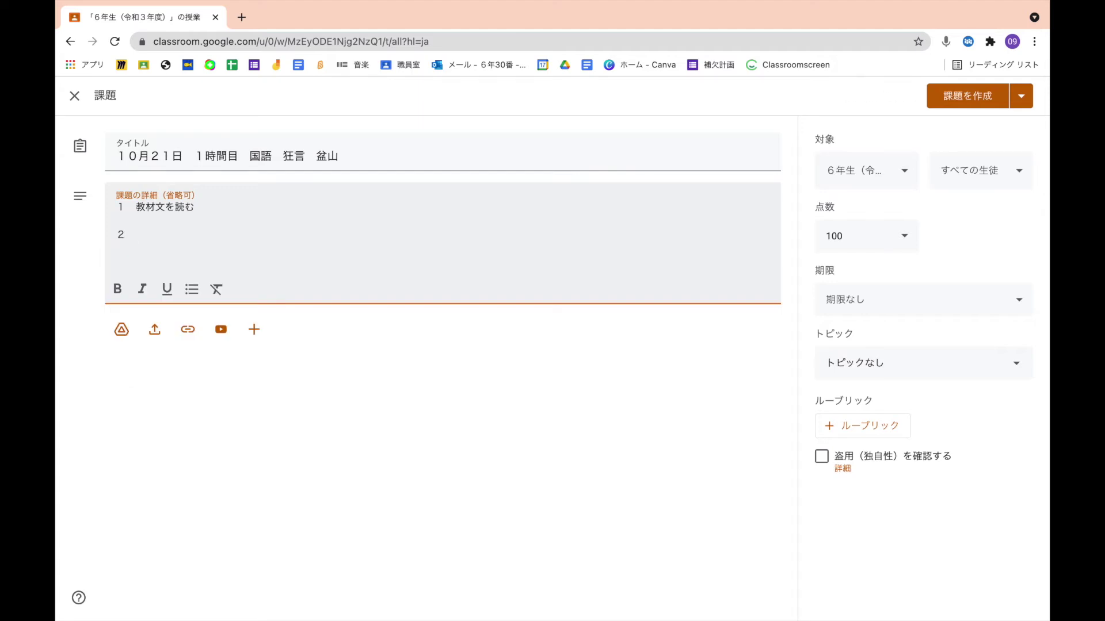
text(meatewokak)
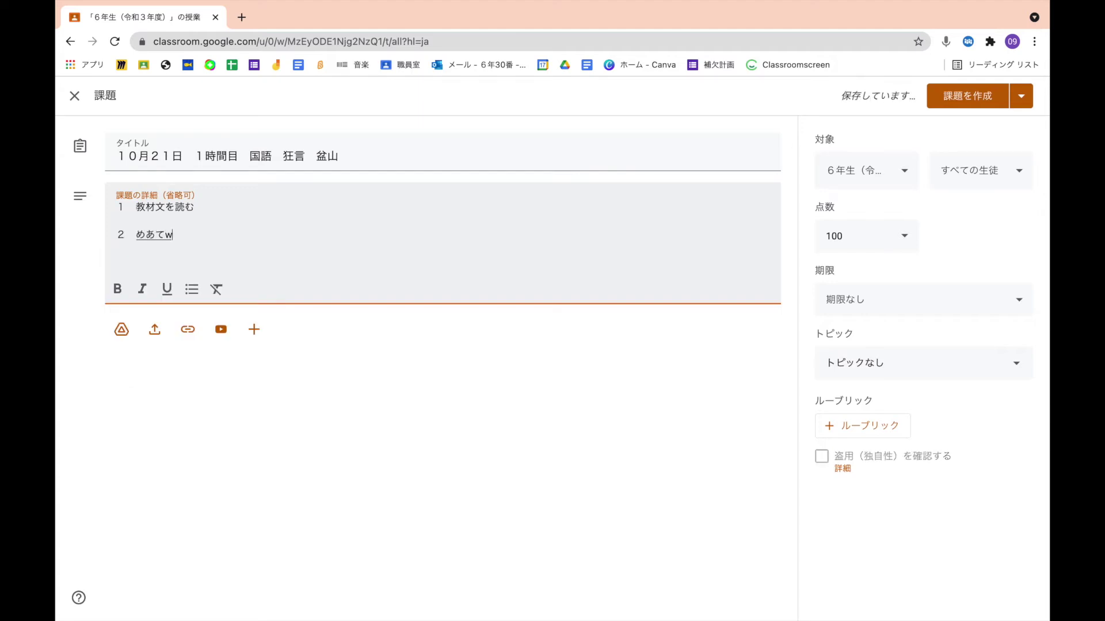
text(uninsuru)
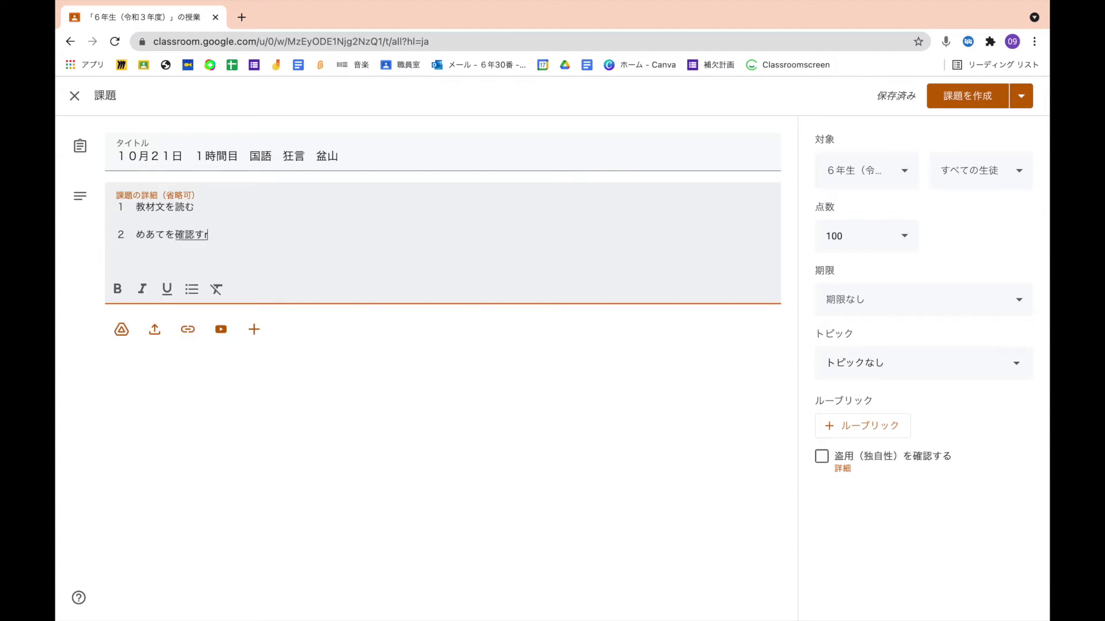
key(Return)
key(Return)
Write the lesson aim "狂言独特の面白い表現を見つけよう" on its own line under item 2.
text(kyou)
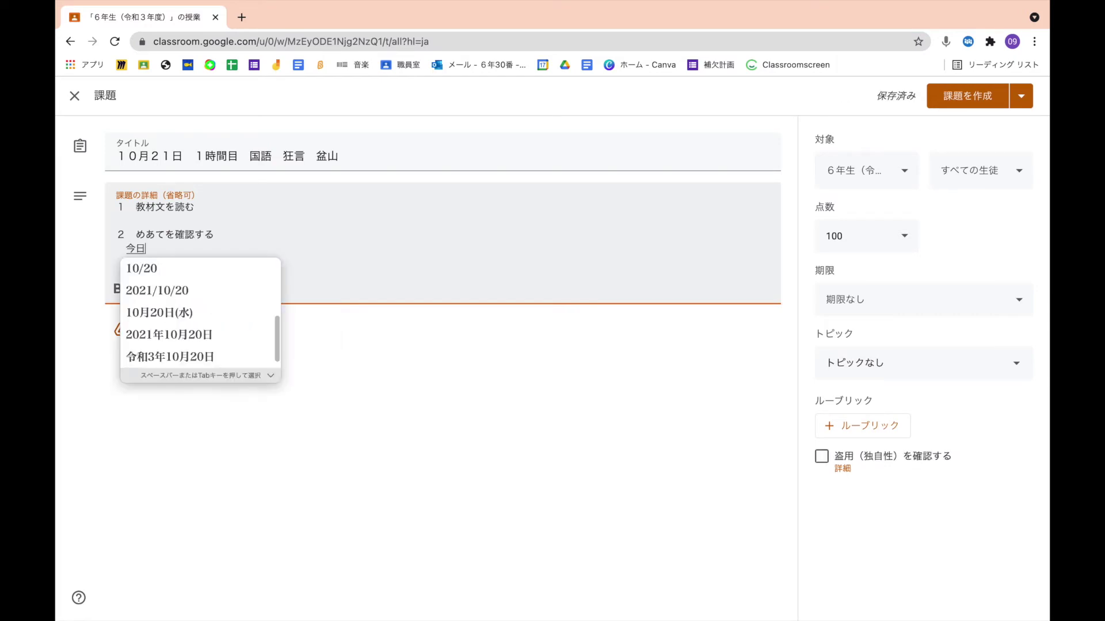
text(gendokutokuno)
key(Return)
text(omoshiroihyougenwo)
key(Return)
text(mitsukeyou)
key(Return)
key(Return)
key(Return)
Start item 3 of the details with "３ 狂言とはどのような劇か、".
text(3)
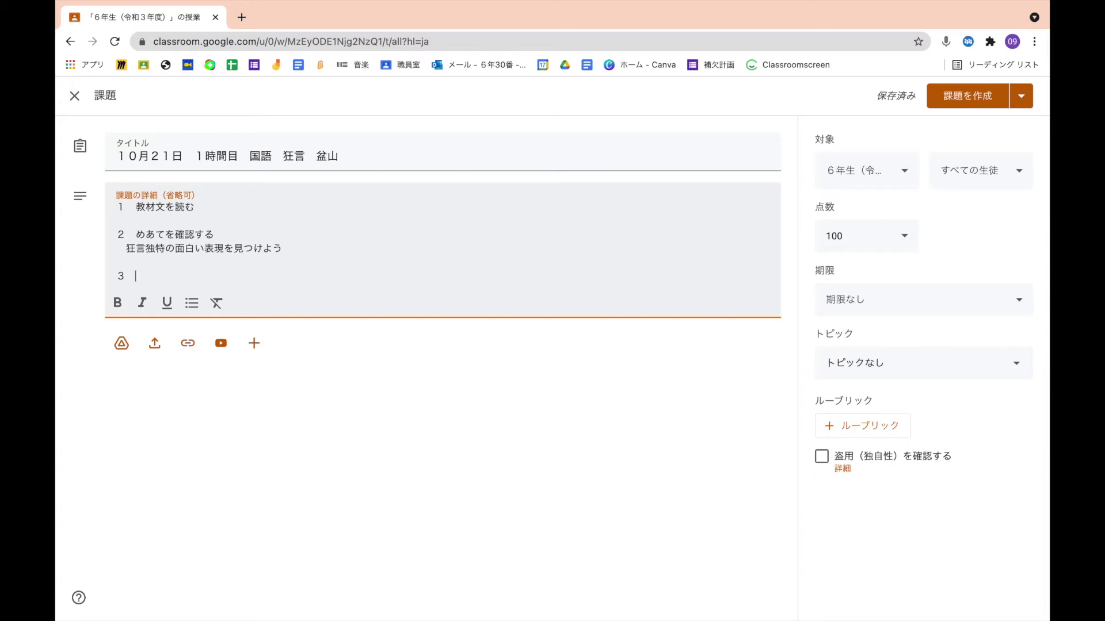
text(狂言とは)
key(Return)
text(どnoyounagekika.)
key(space)
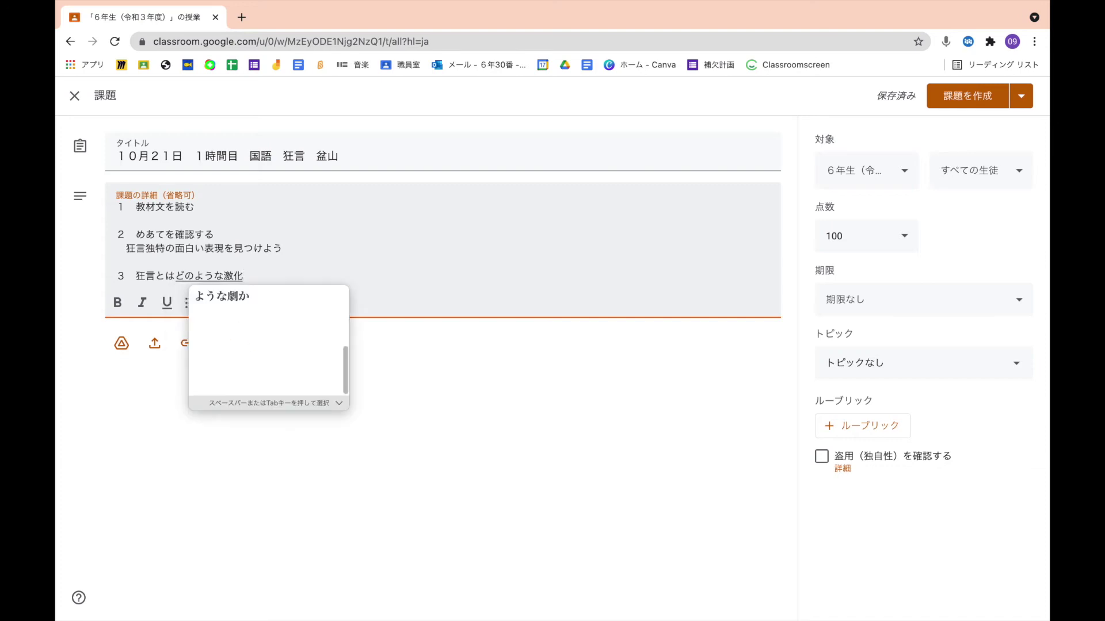
key(Return)
key(Return)
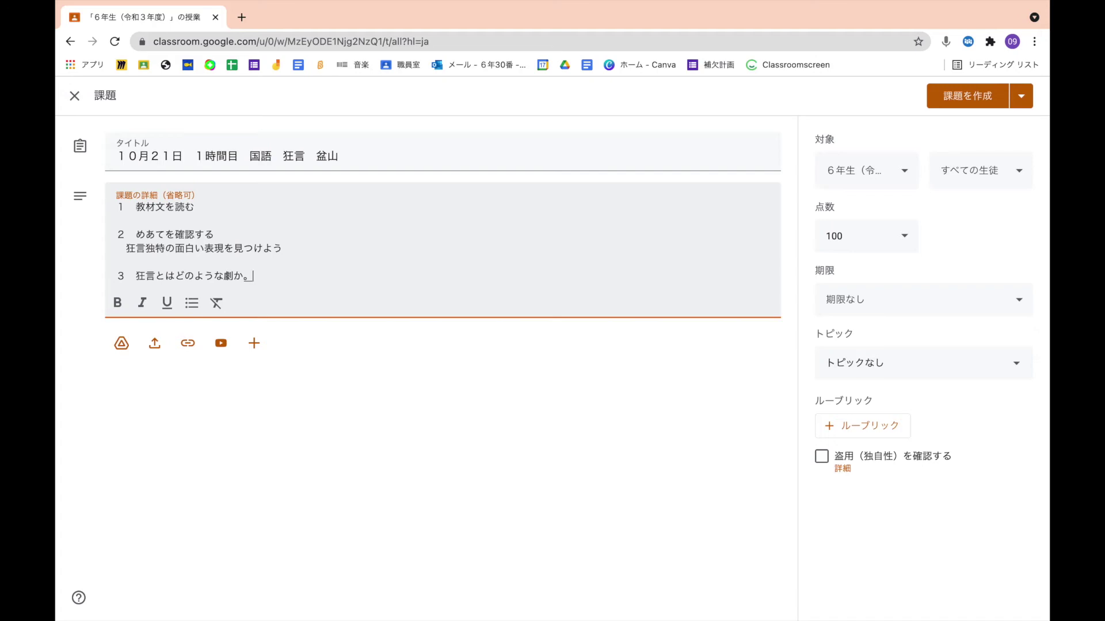
Complete item 3 with "教科書を読んで分かったこと発表する" and leave a blank line after it.
text(kyoukasho)
key(space)
text(wo)
key(Return)
text(yonde)
key(space)
text(wakat)
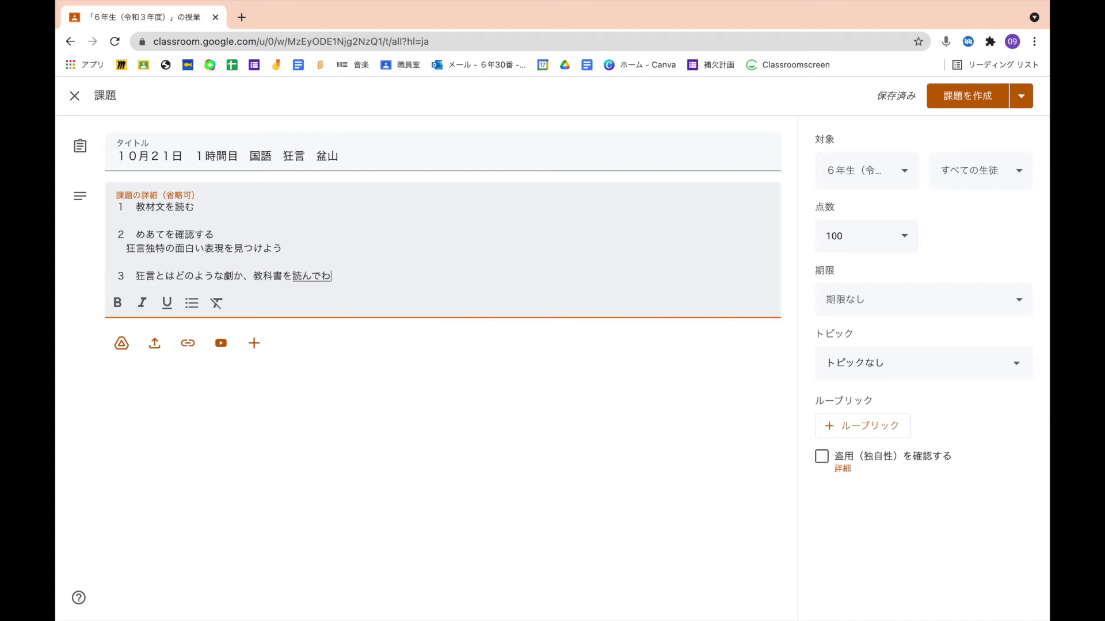
text(ta)
key(BackSpace)
key(BackSpace)
text(takoto)
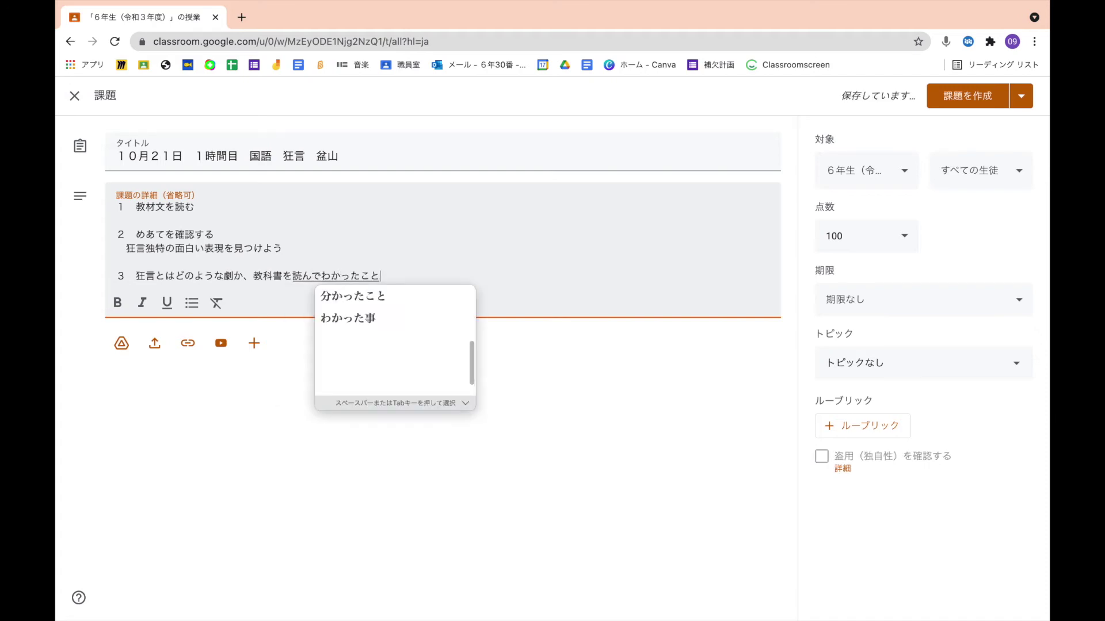
key(space)
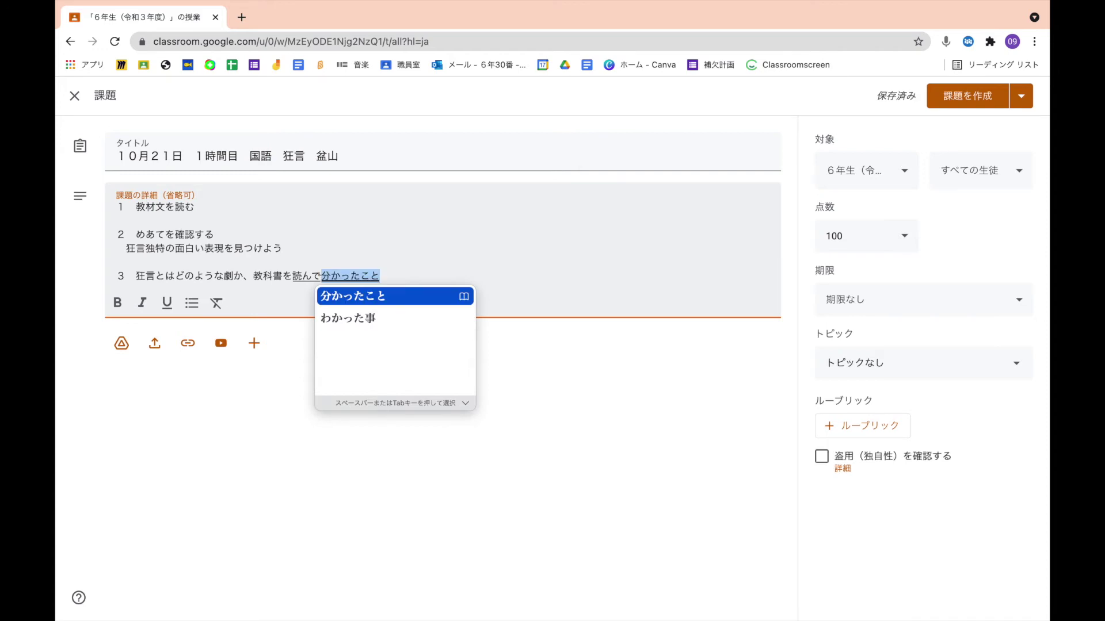
key(Return)
text(happy)
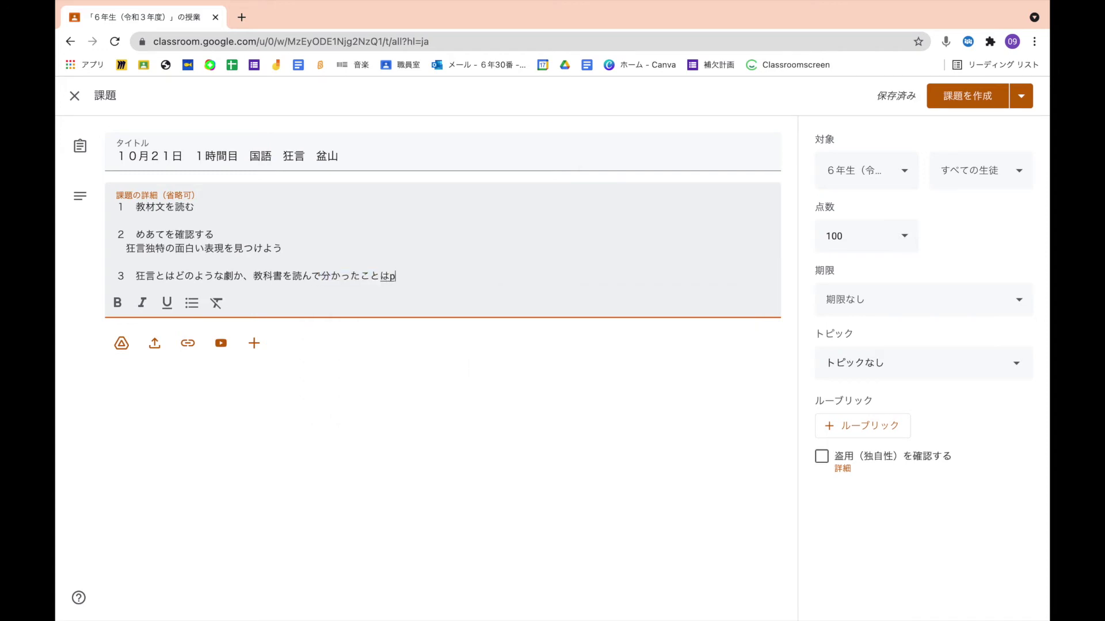
text(ousuru)
key(Return)
key(Return)
key(Return)
Start item 4 of the details with the play title, "４ 盆山".
text(4)
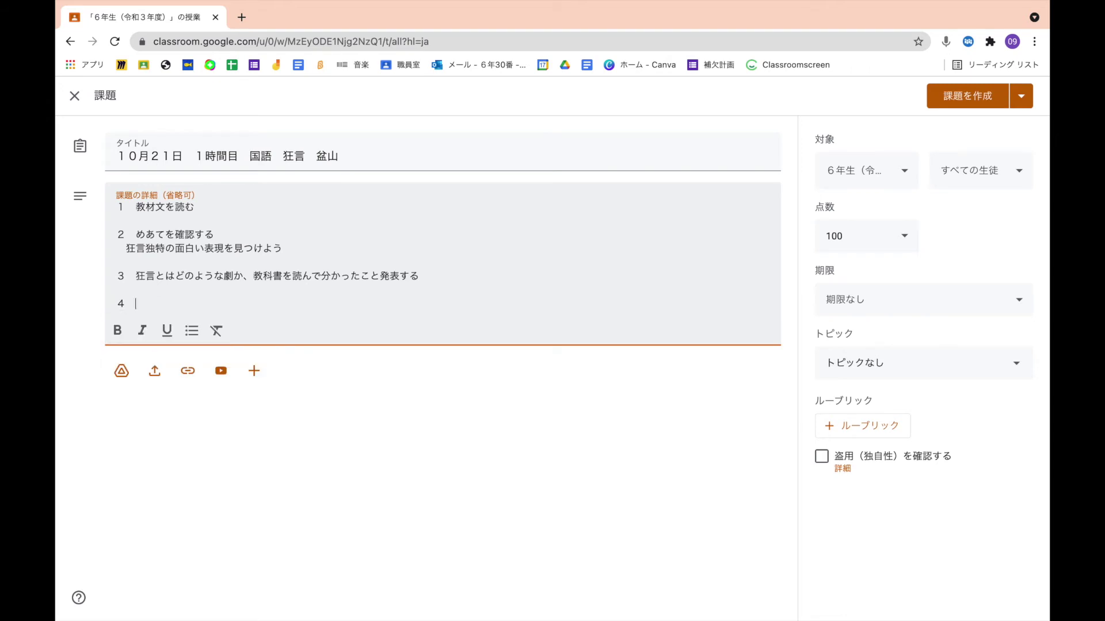
text(　bonnsann)
key(space)
text(yama)
key(space)
key(BackSpace)
key(BackSpace)
key(BackSpace)
text(bonn)
key(space)
key(space)
key(space)
key(space)
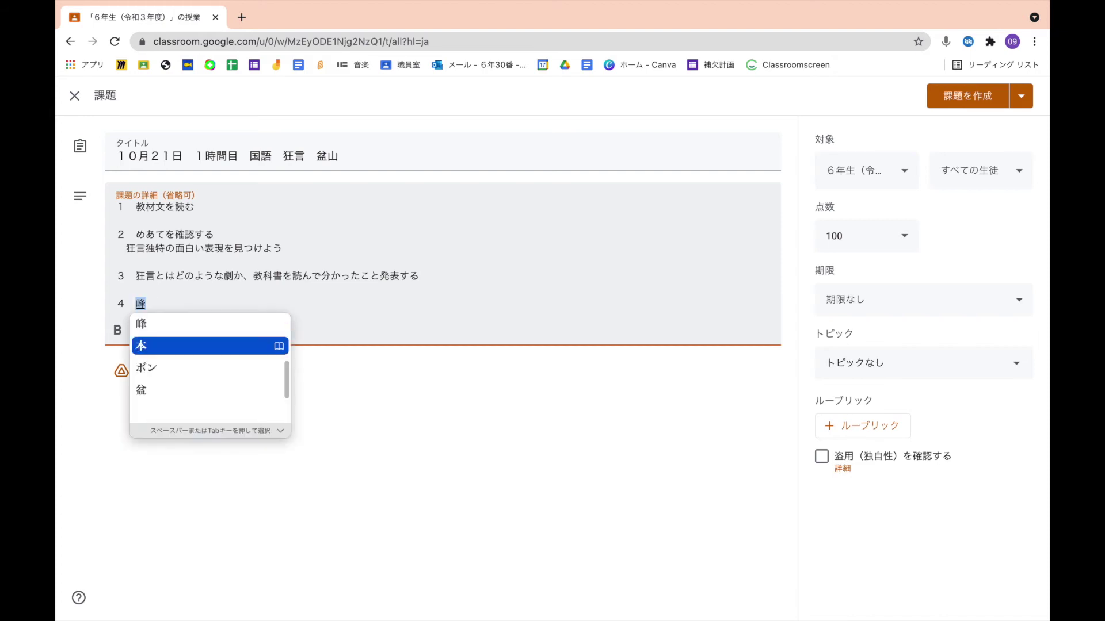
key(Return)
text(yama)
key(space)
Complete item 4 with "の映像を視聴する" after the play title and leave a blank line.
text(noeizou)
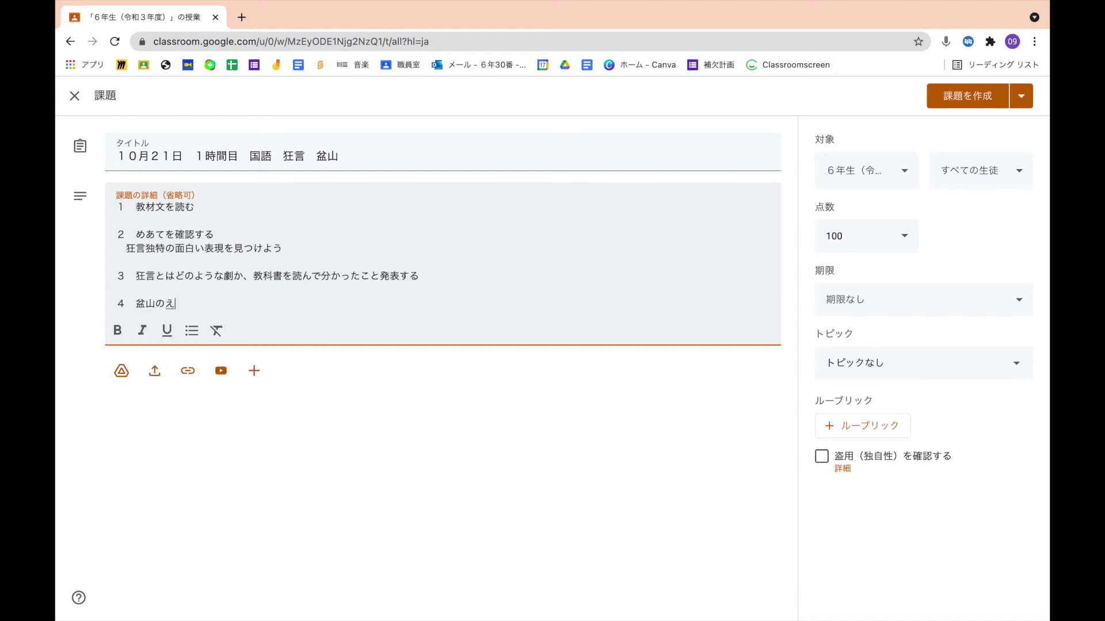
key(space)
text(wo)
key(Return)
text(shichousuru)
key(space)
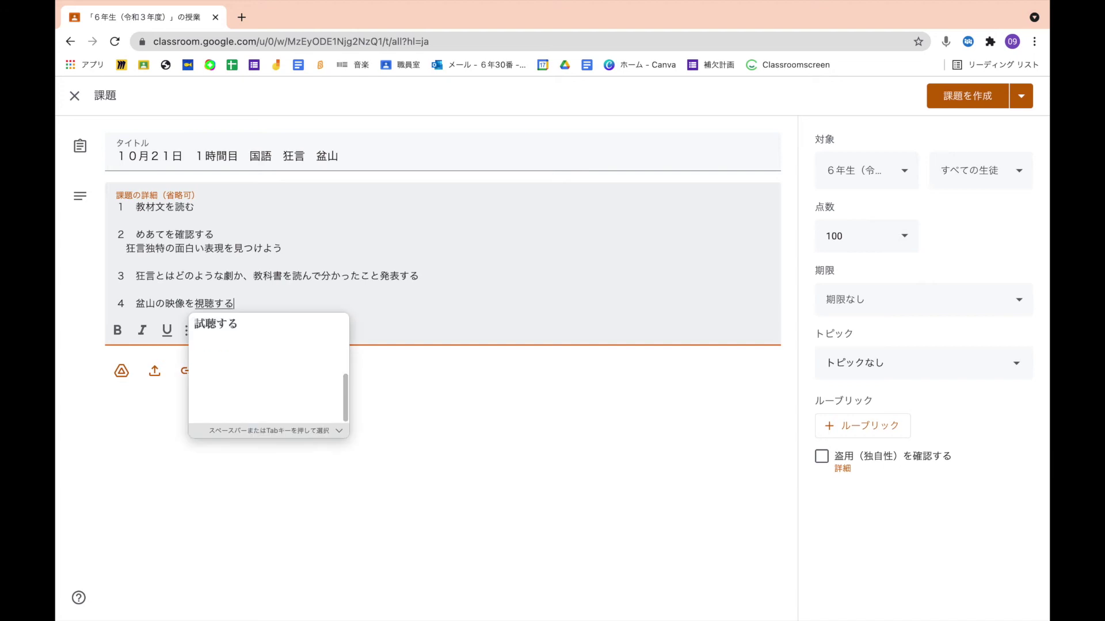
key(Return)
key(Return)
key(Return)
Add "５ 感想を発表する" as the fifth item of the details, followed by a blank line.
text(5)
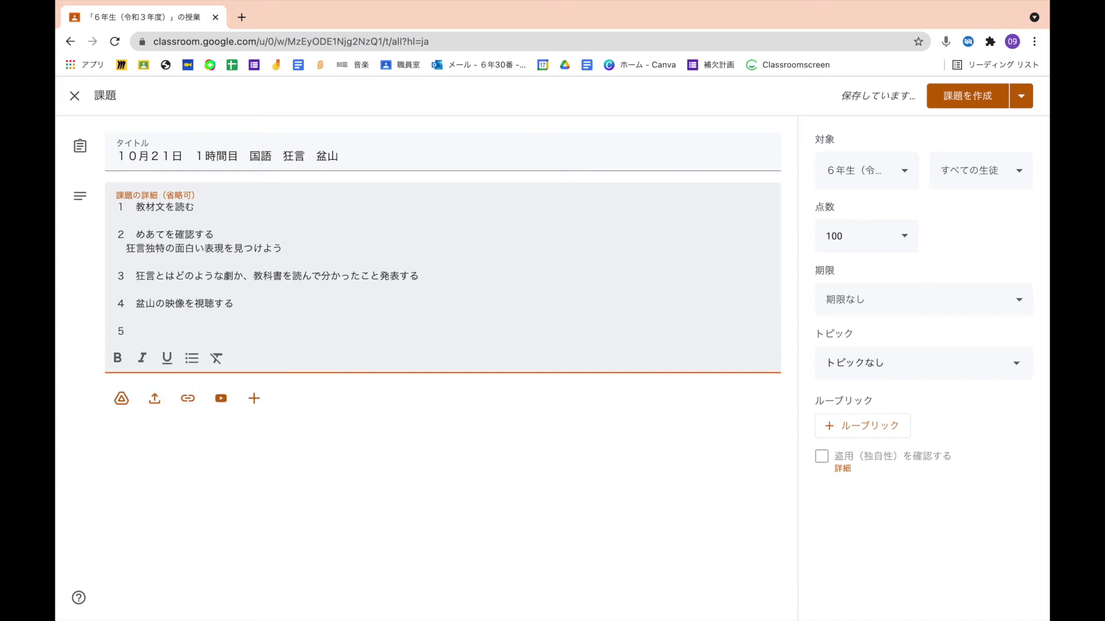
text(　kansouwohapp)
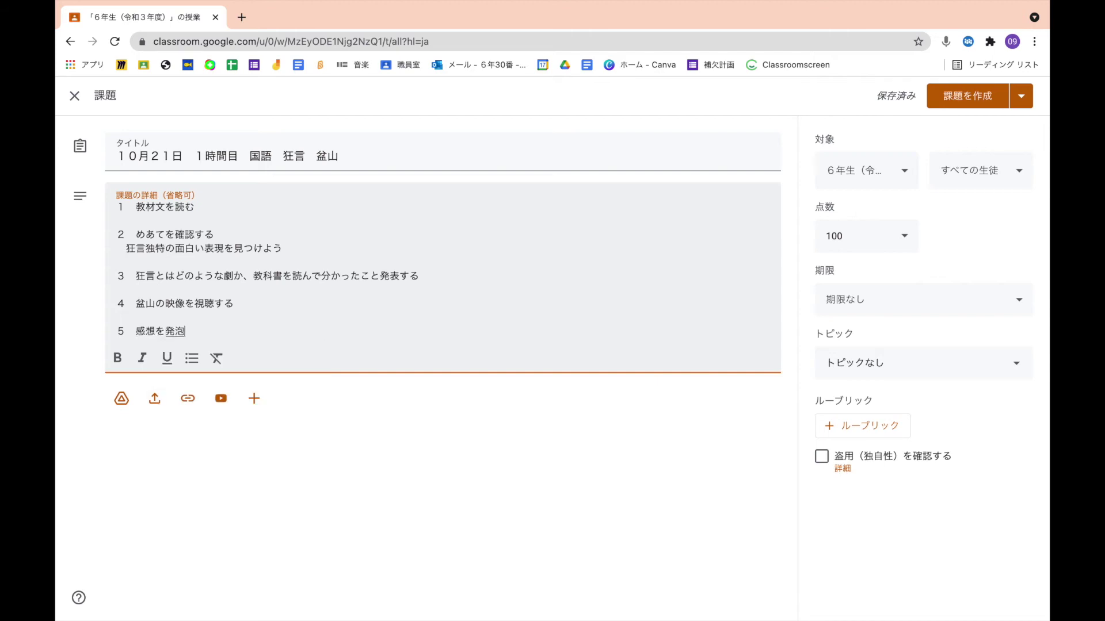
text(yousuru)
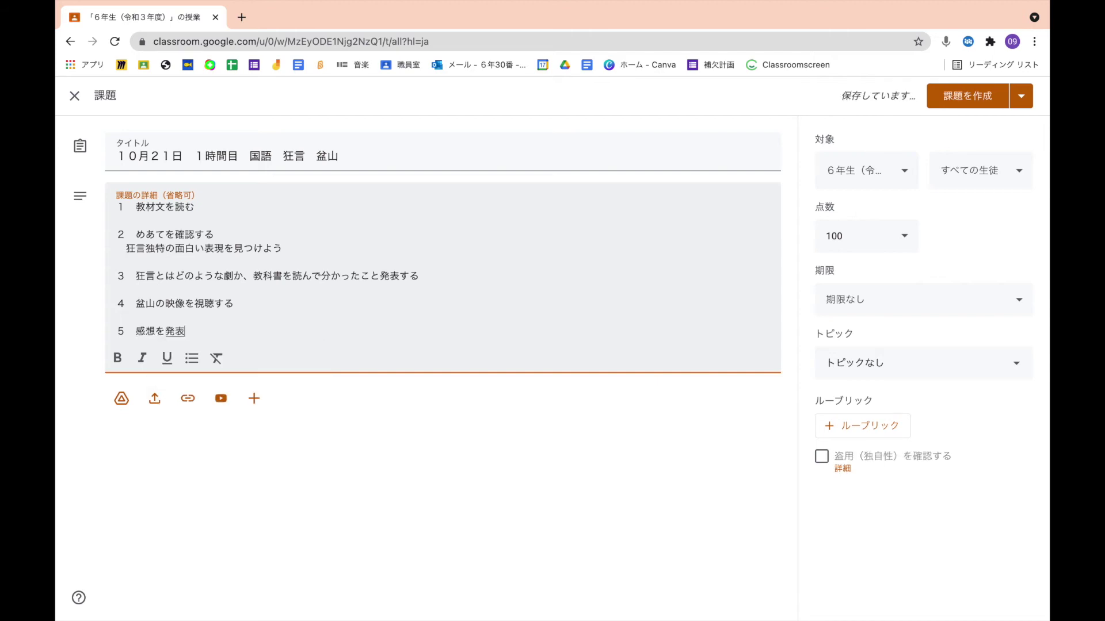
key(Return)
key(Return)
key(Return)
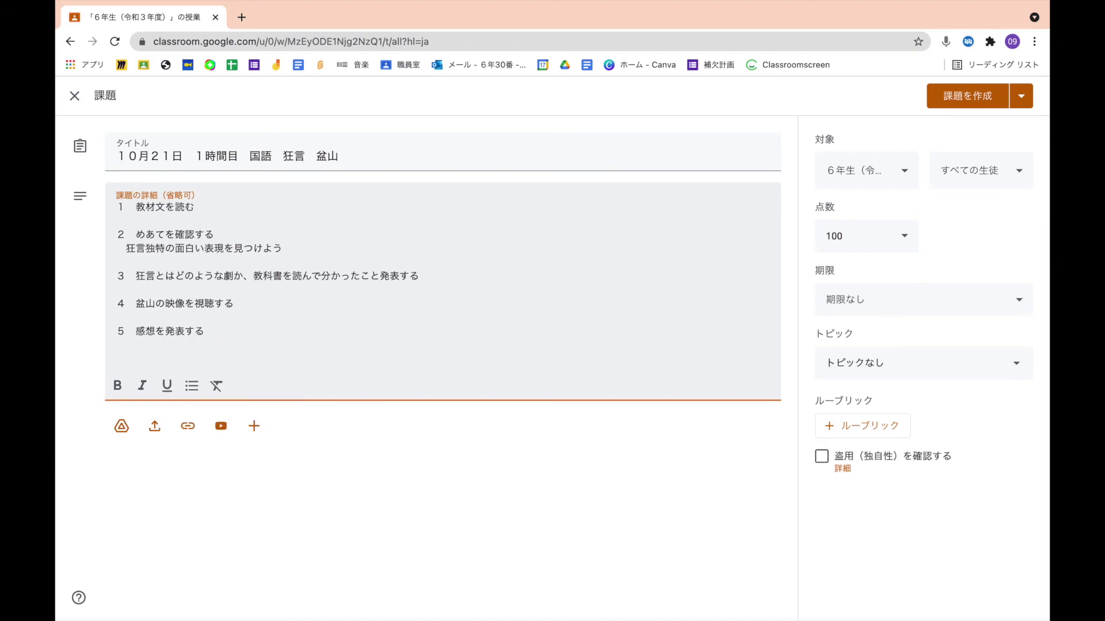
Add "６ 狂言独特の表現の特徴を出し合う" as the sixth item of the details, followed by a blank line.
text(6)
text(kyougen)
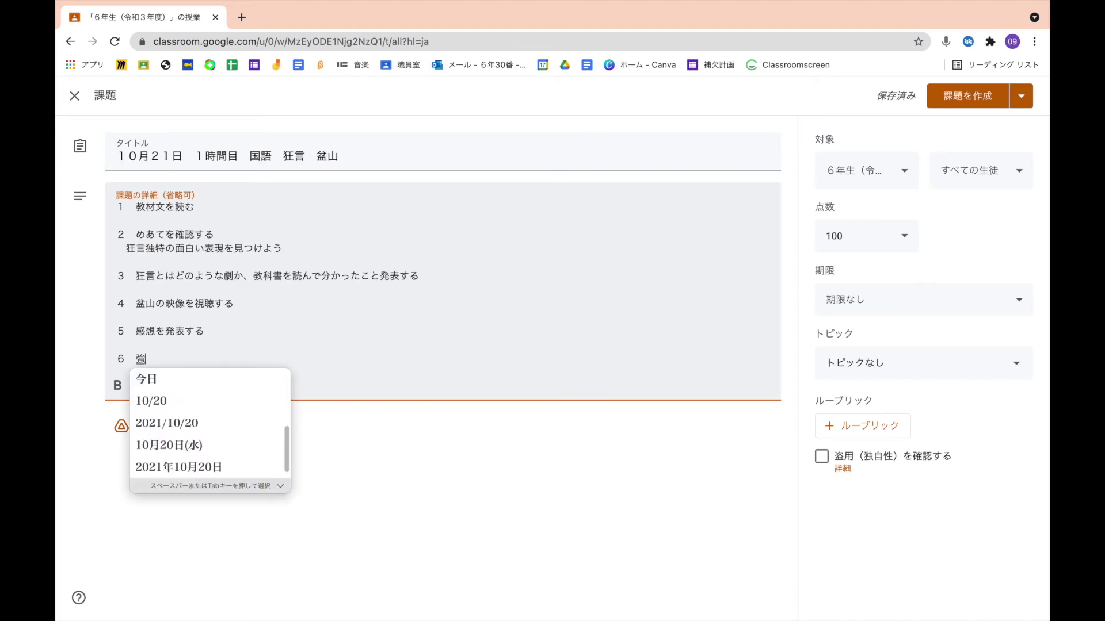
text(dokutokuno)
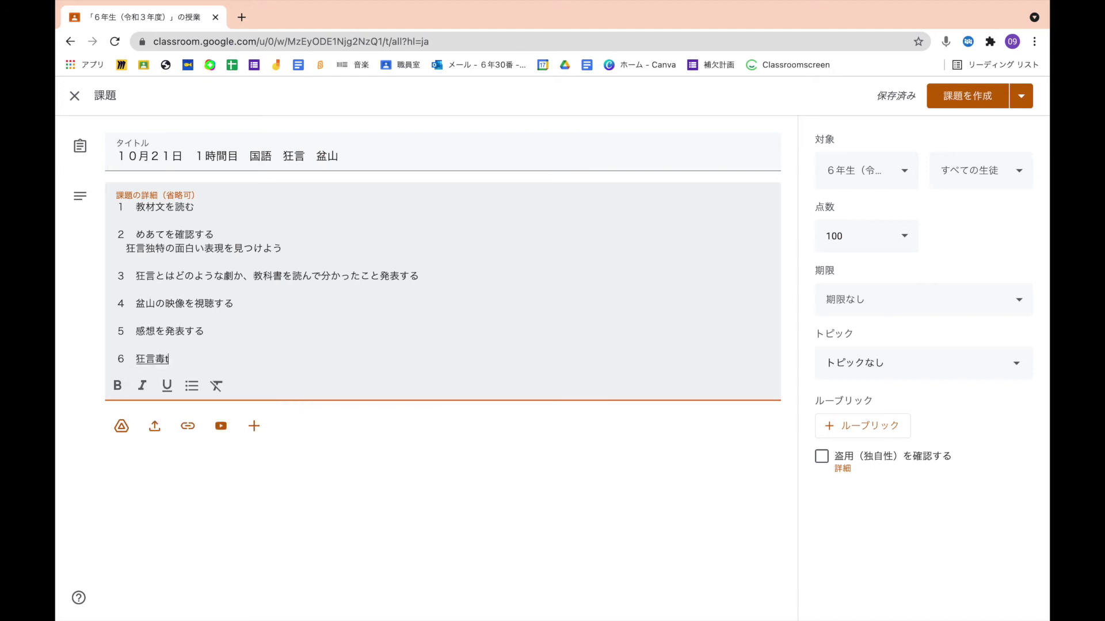
key(Return)
text(hyougen)
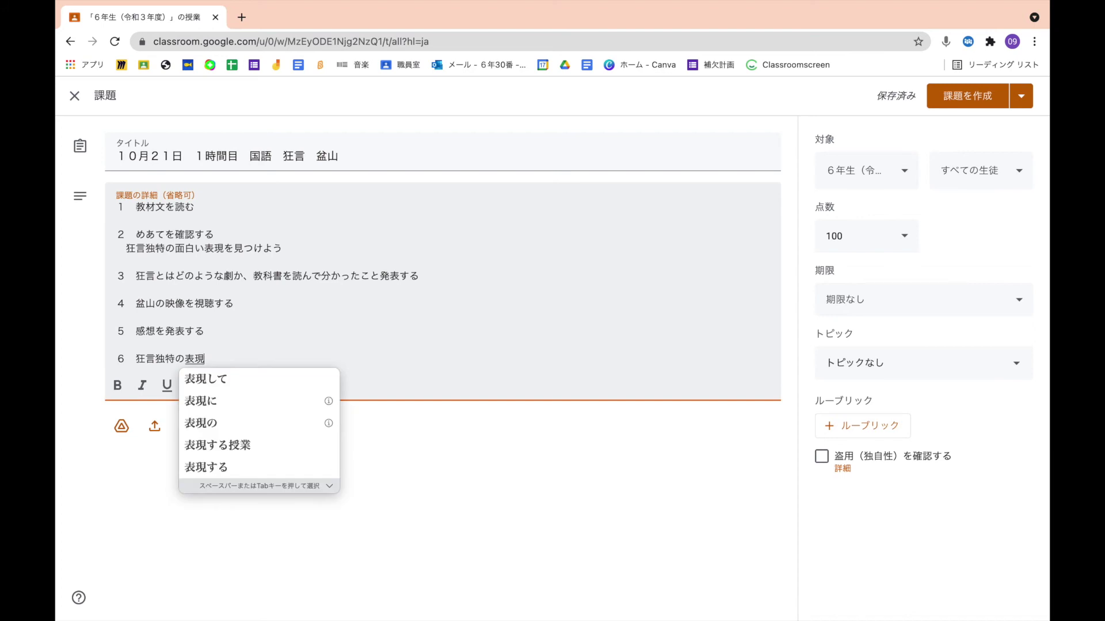
text(notokuty)
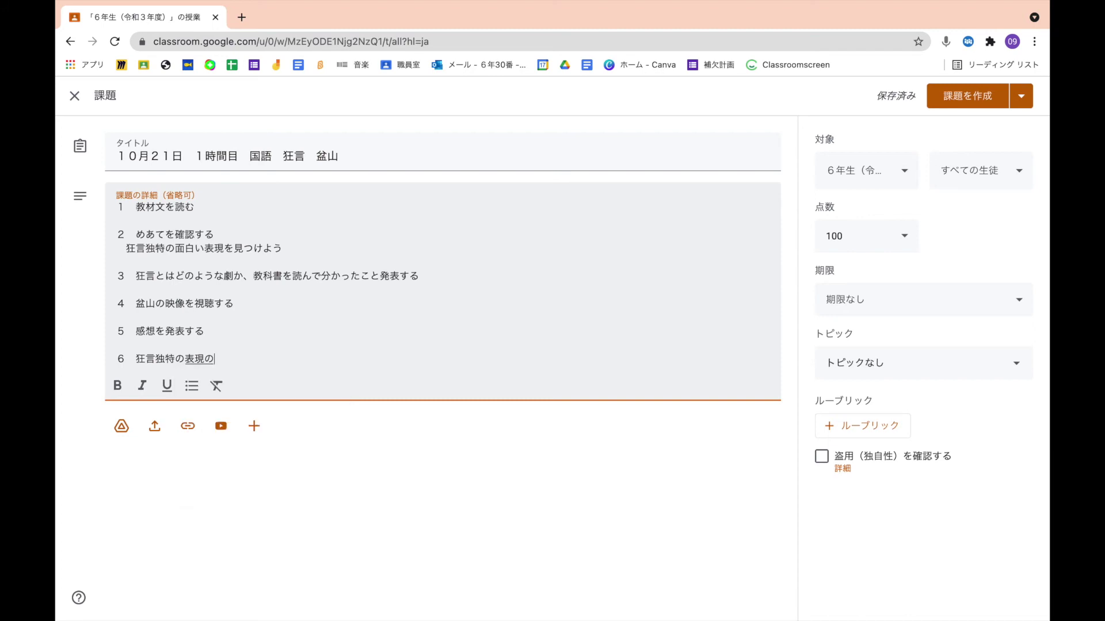
text(ouwo)
key(space)
key(Return)
text(dashiau)
key(space)
key(Return)
key(Return)
Add "７ 振り返る" as the final item of the details.
text(7 furikaeru)
key(space)
key(Return)
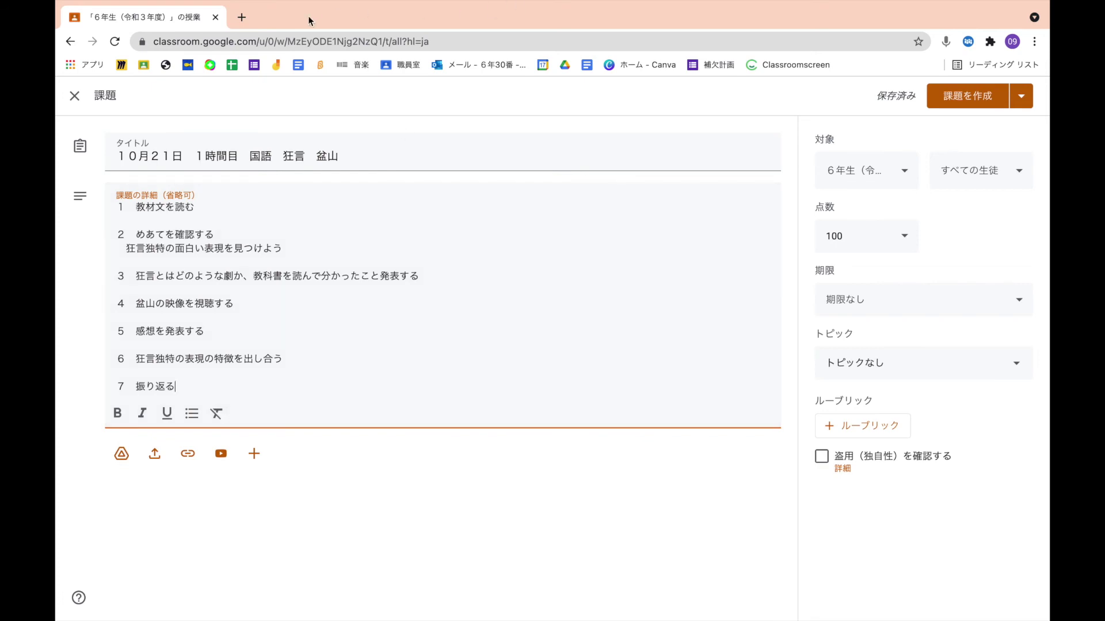
Open a new blank Google Jamboard jam in a separate browser tab.
click(241, 18)
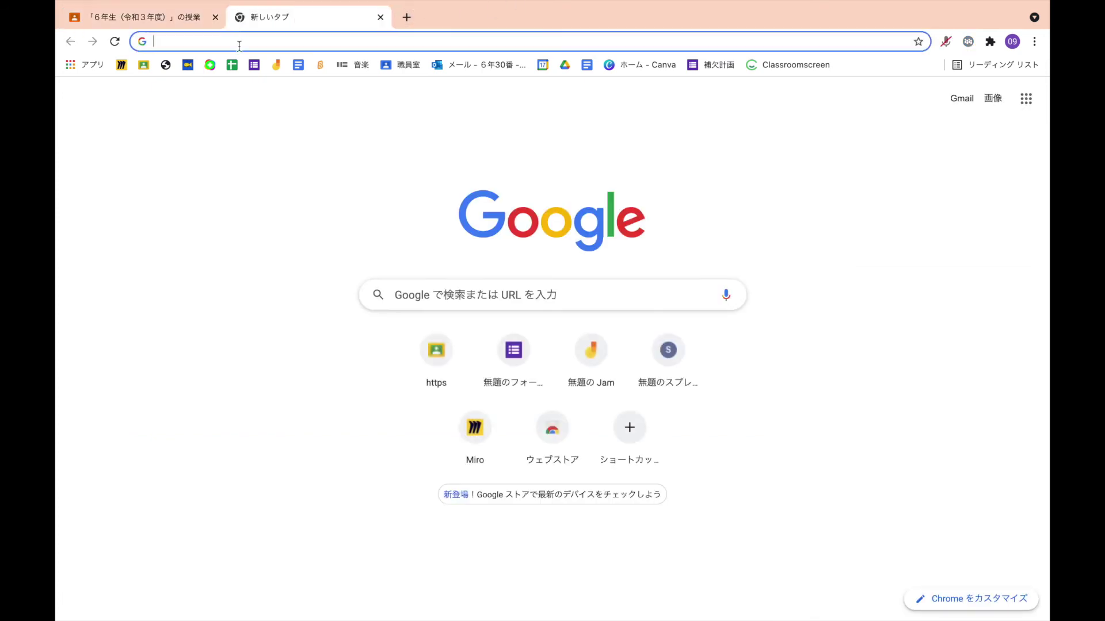
text(jam)
key(Return)
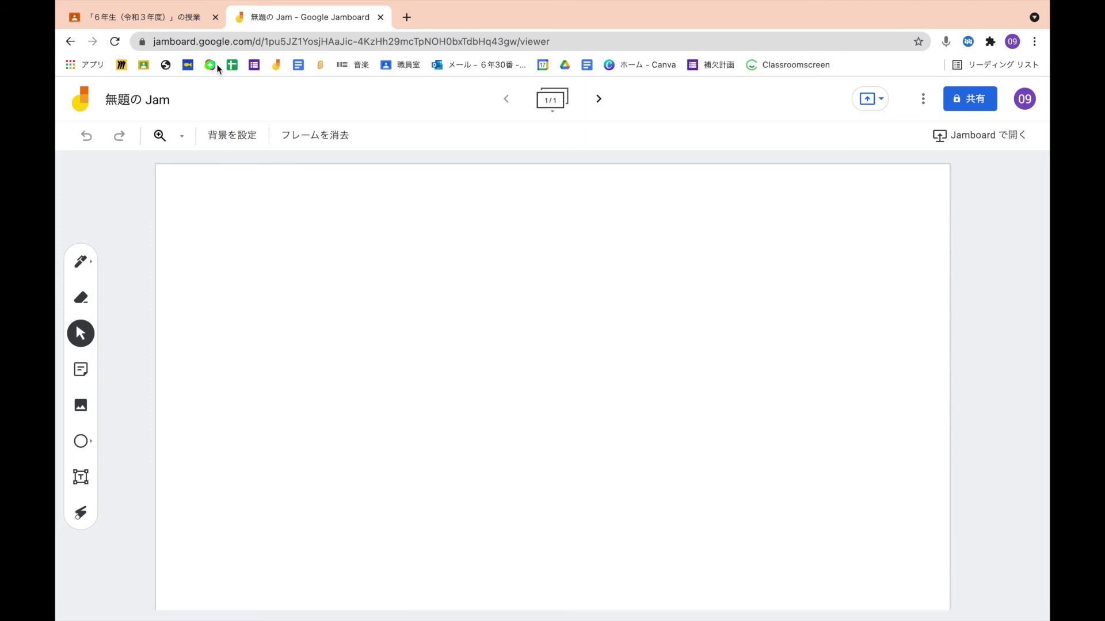
Rename the untitled jam as "１０月２１日 黒板".
click(161, 108)
text(10ga)
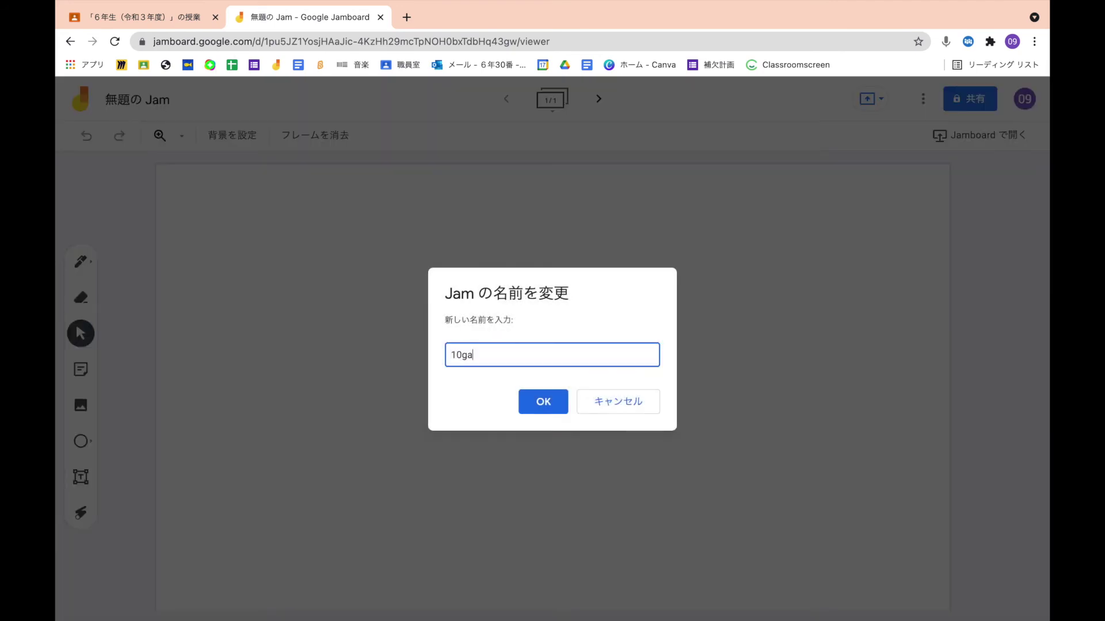
key(BackSpace)
key(BackSpace)
text(10ga1hi)
key(space)
text(okuban)
key(space)
key(Return)
click(535, 400)
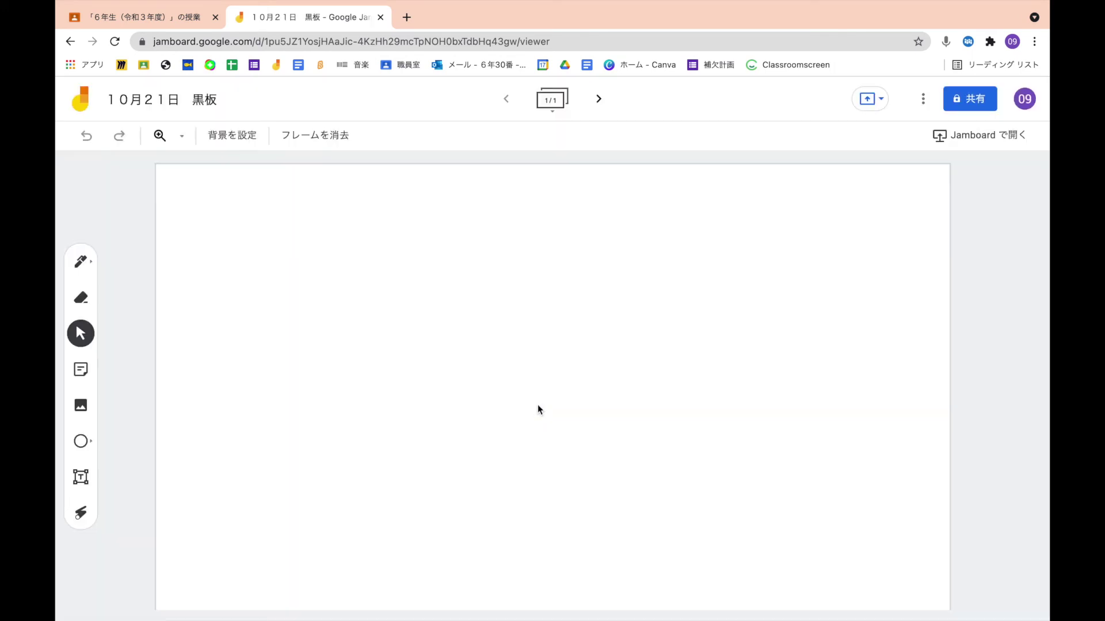
Return to the Google Classroom assignment and attach the "１０月２１日 黒板" jam and the "今日の振り返り" form from Google Drive.
click(150, 17)
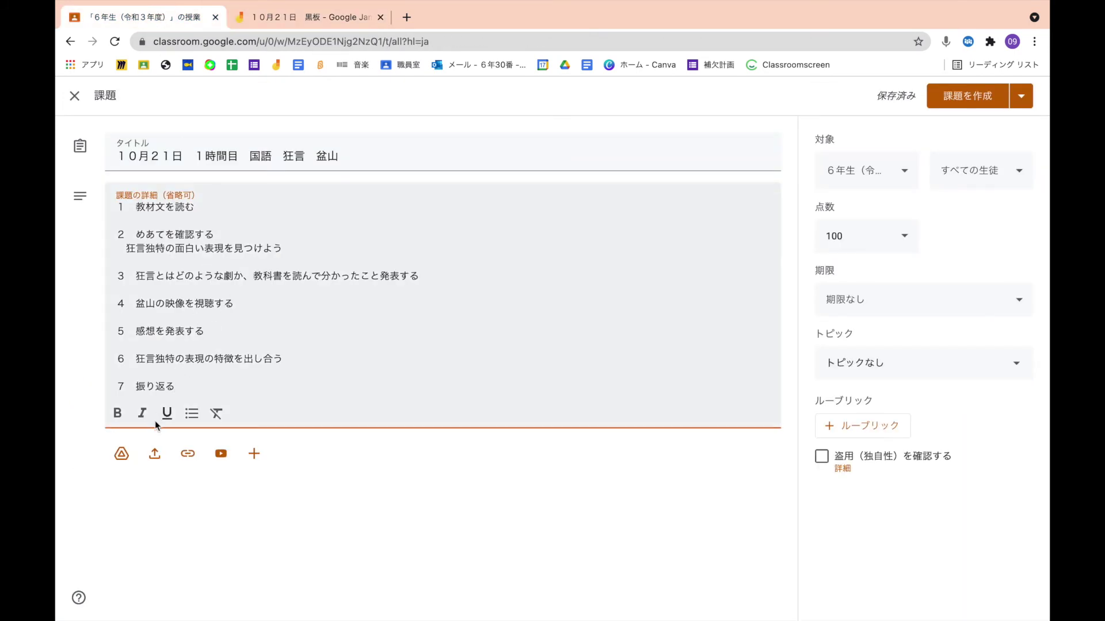
click(122, 455)
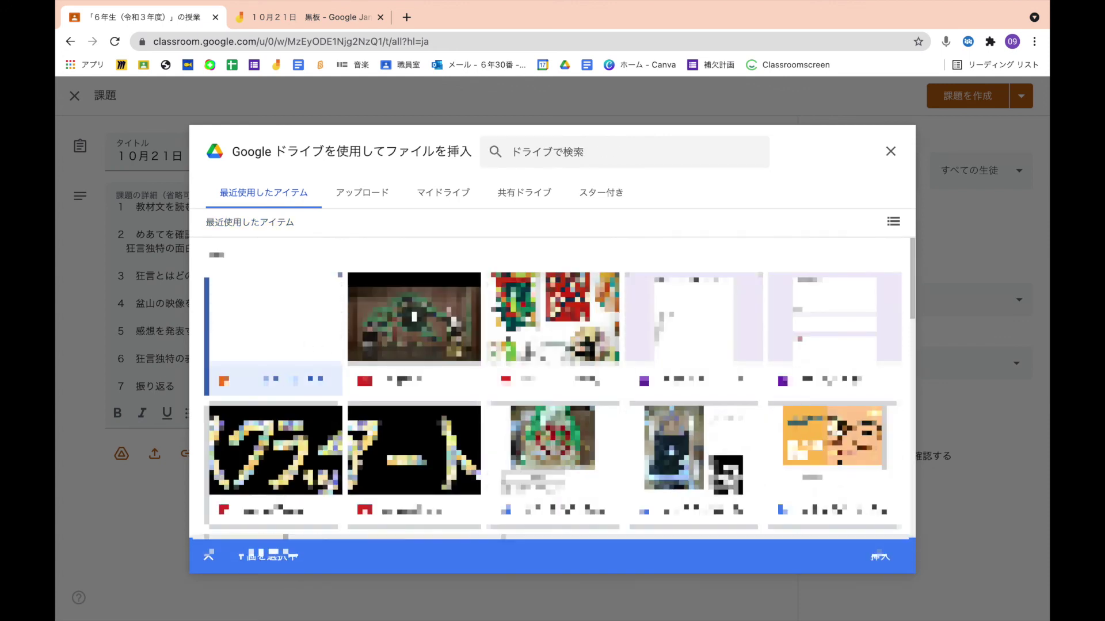
click(814, 356)
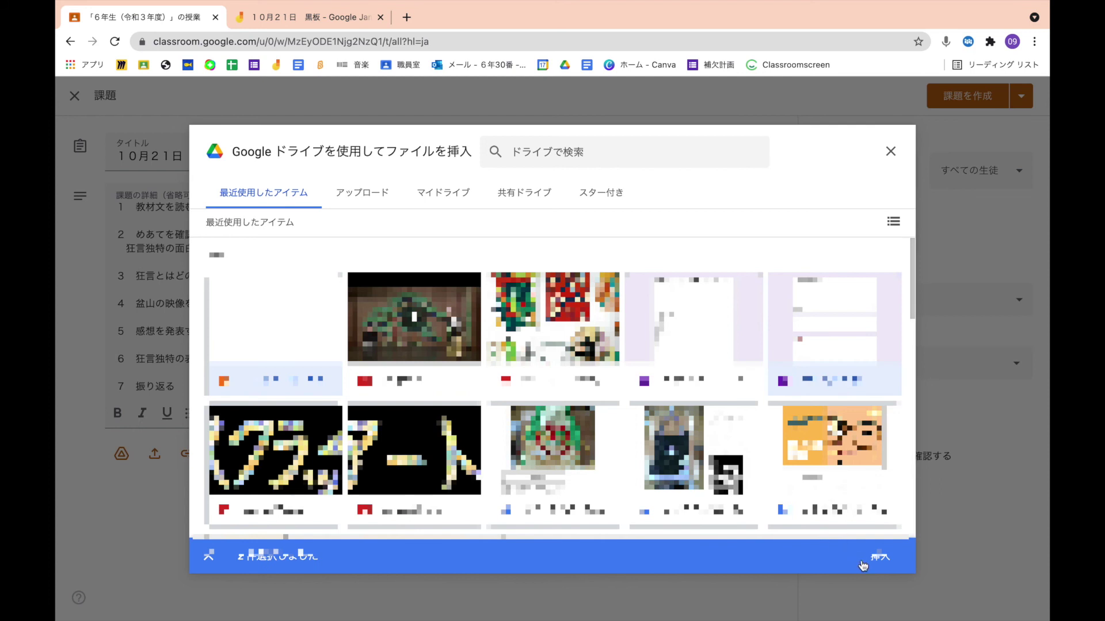
click(880, 556)
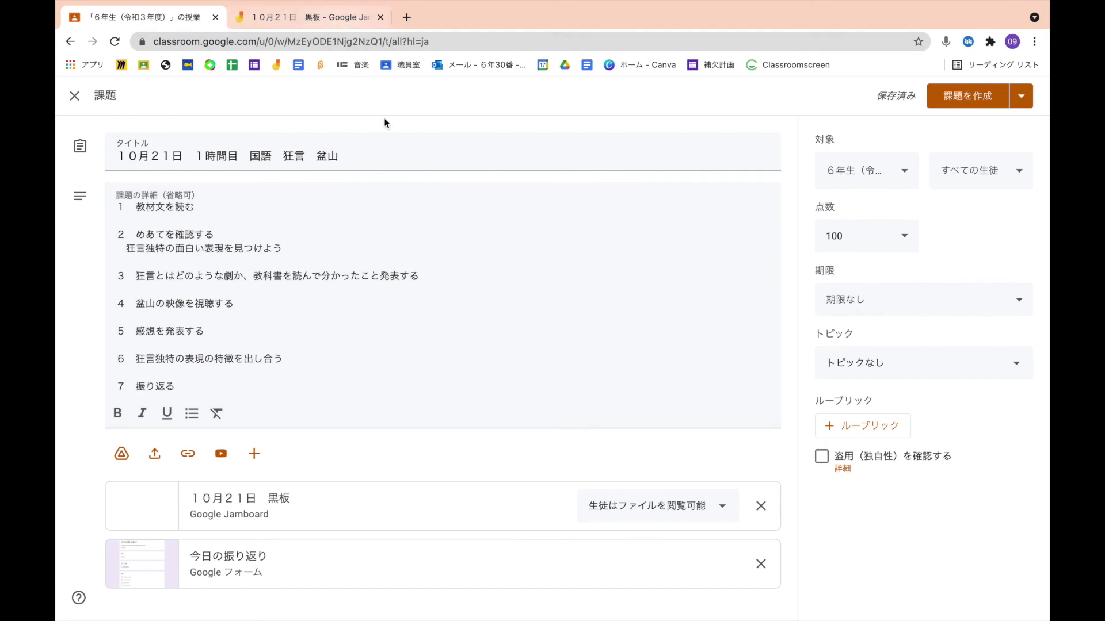
Assign the topic "01 国語" to the assignment.
click(1016, 368)
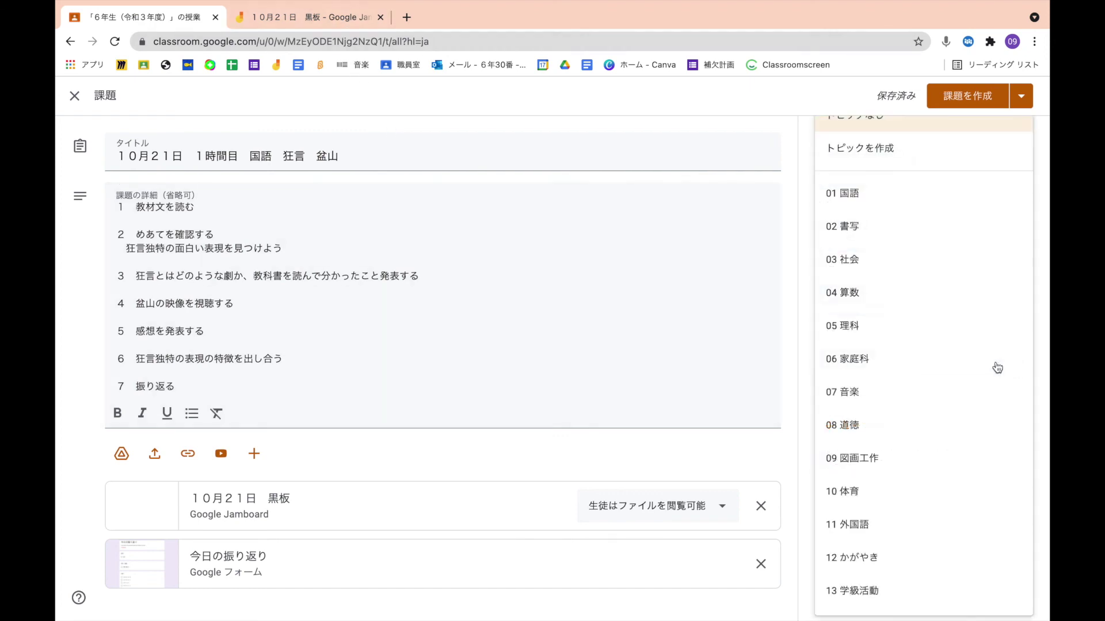
click(921, 207)
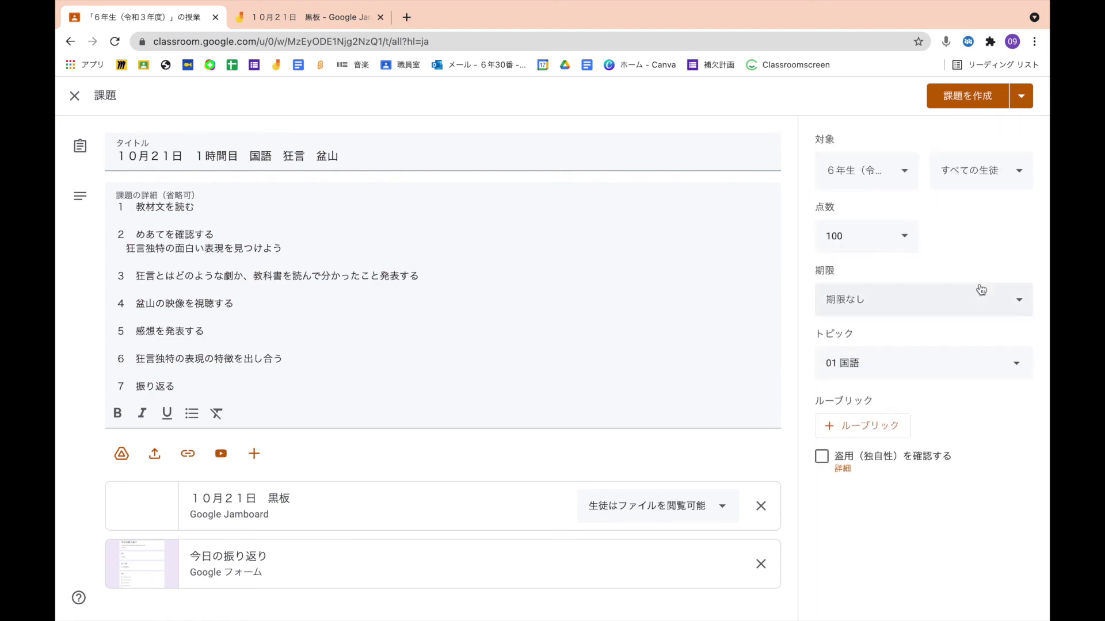
click(1019, 301)
click(1020, 302)
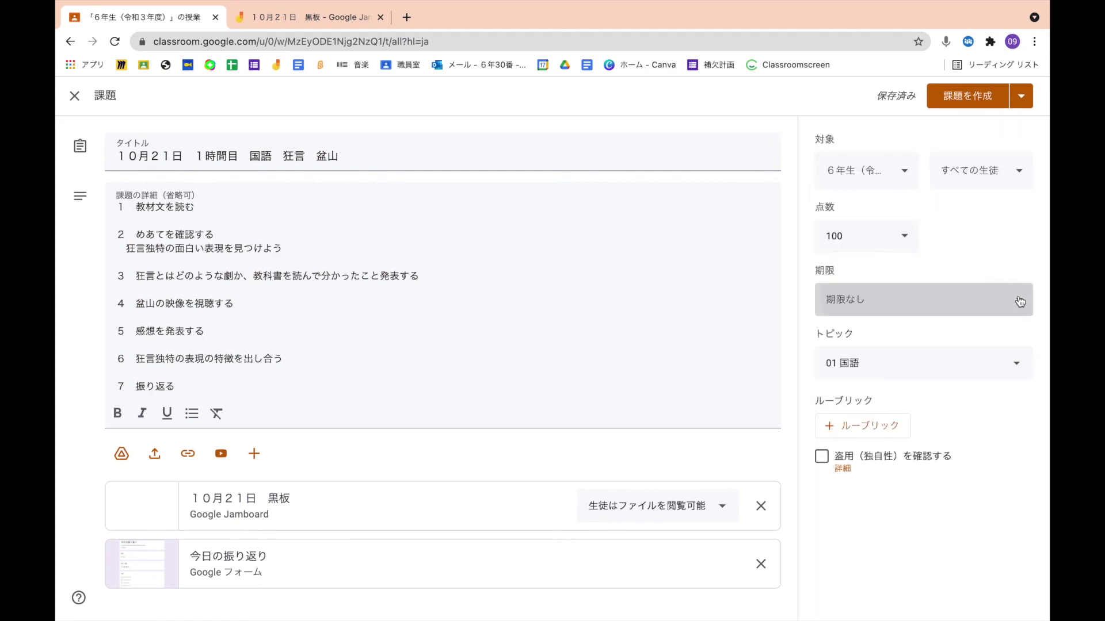
Schedule the assignment to be posted on 2021/10/21 at 7:00.
click(1019, 102)
click(995, 124)
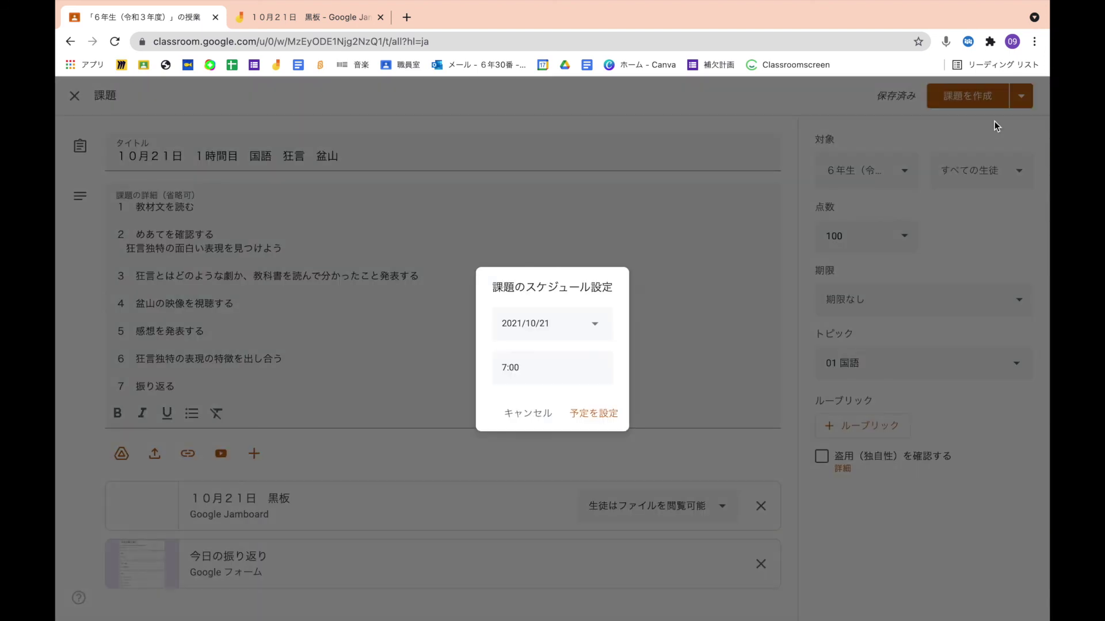
click(594, 414)
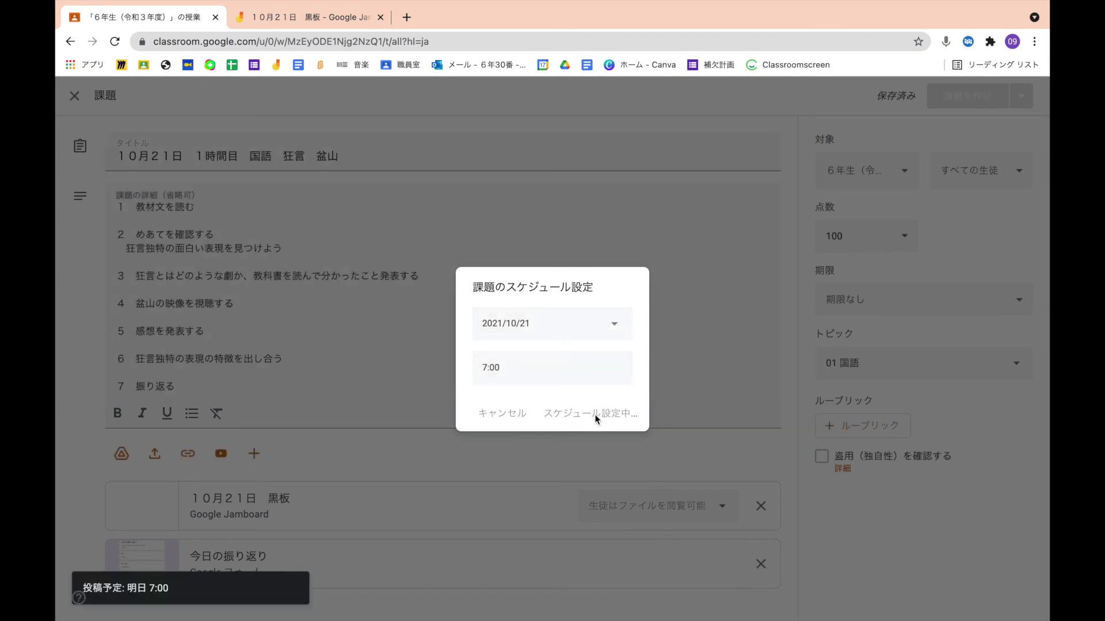